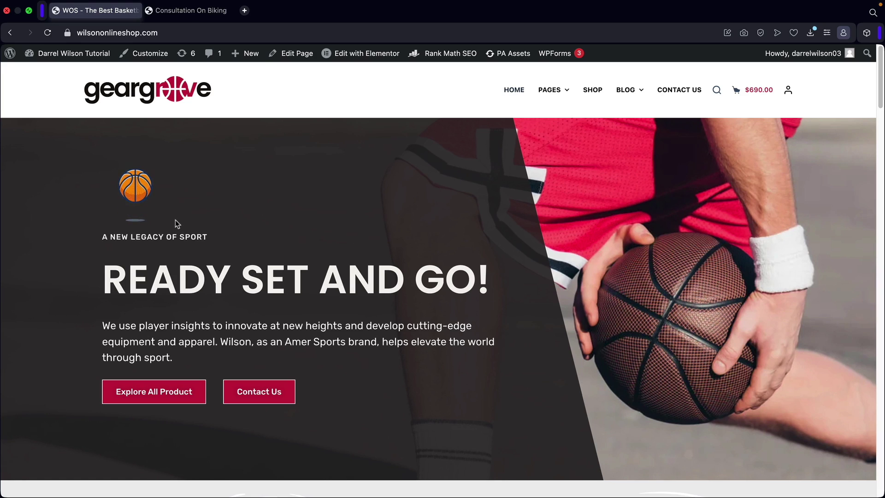
# Step: Examine the title, price and features on the existing Consultation On Biking product page
pyautogui.click(187, 11)
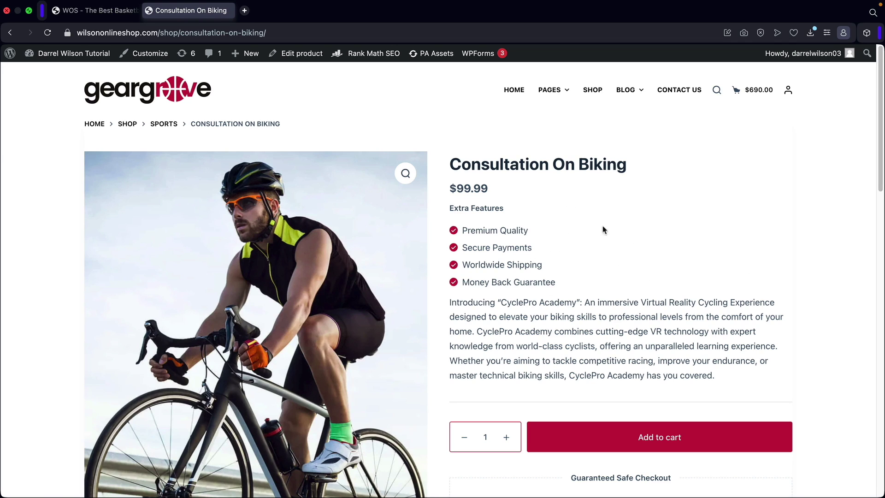
pyautogui.scroll(-2, 641, 243)
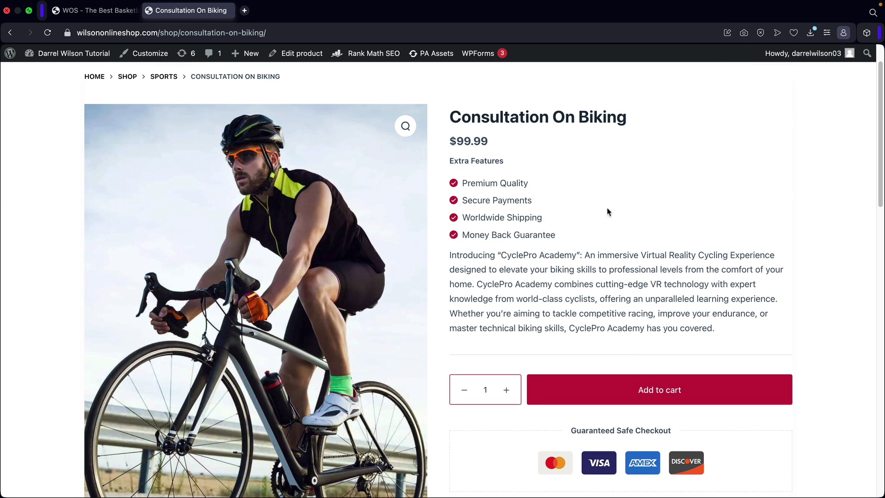
pyautogui.moveTo(464, 118); pyautogui.dragTo(647, 126)
pyautogui.click(651, 136)
pyautogui.scroll(2, 549, 278)
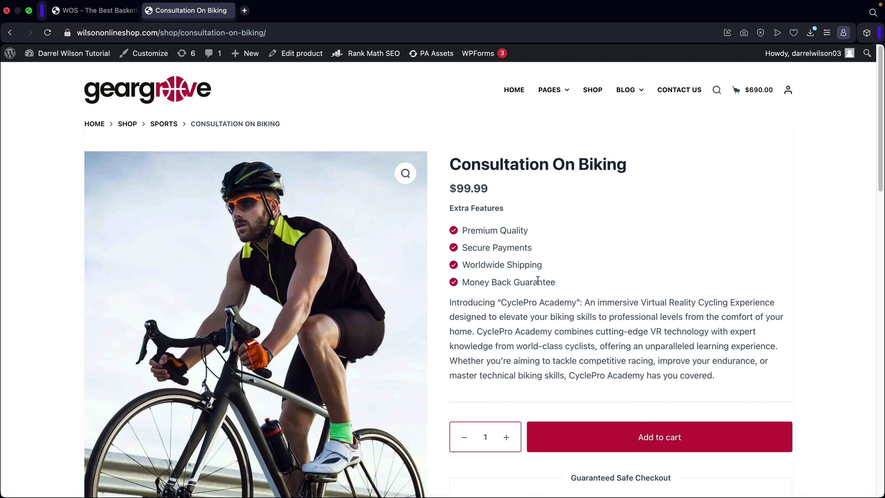
# Step: Go from the site's home page to the WordPress product list and start a new product
pyautogui.click(99, 12)
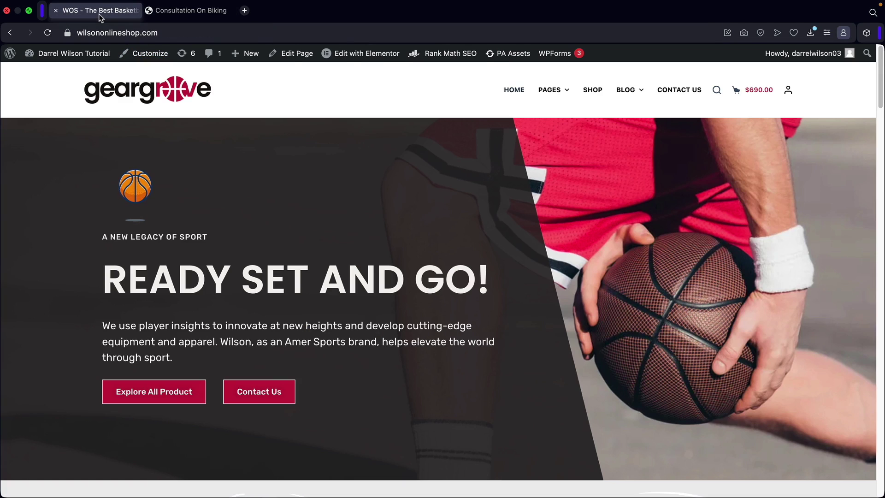
pyautogui.moveTo(64, 56)
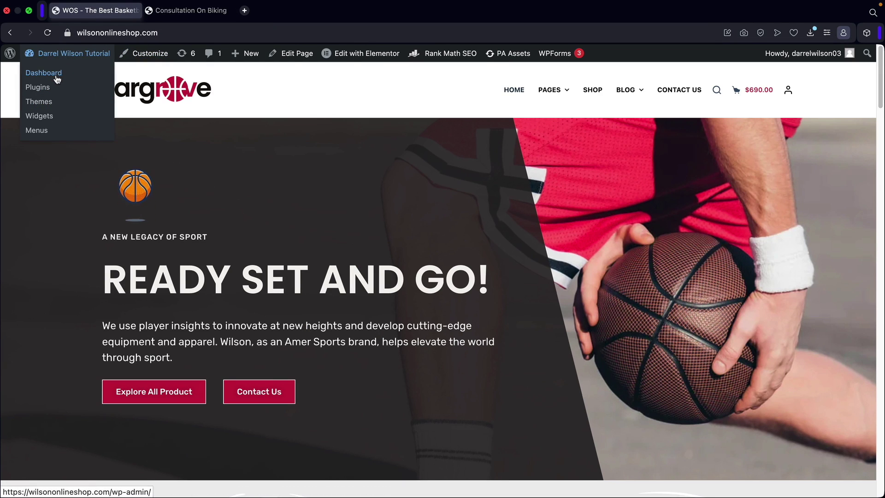
pyautogui.click(56, 76)
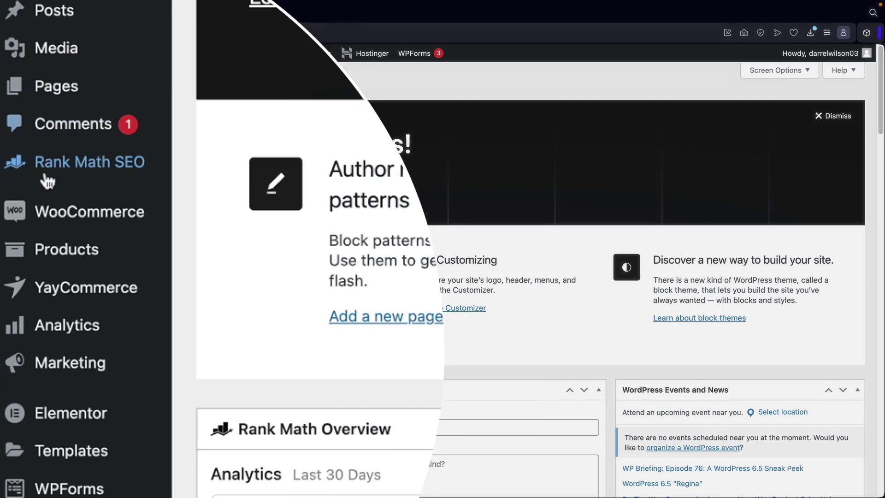
pyautogui.moveTo(24, 305)
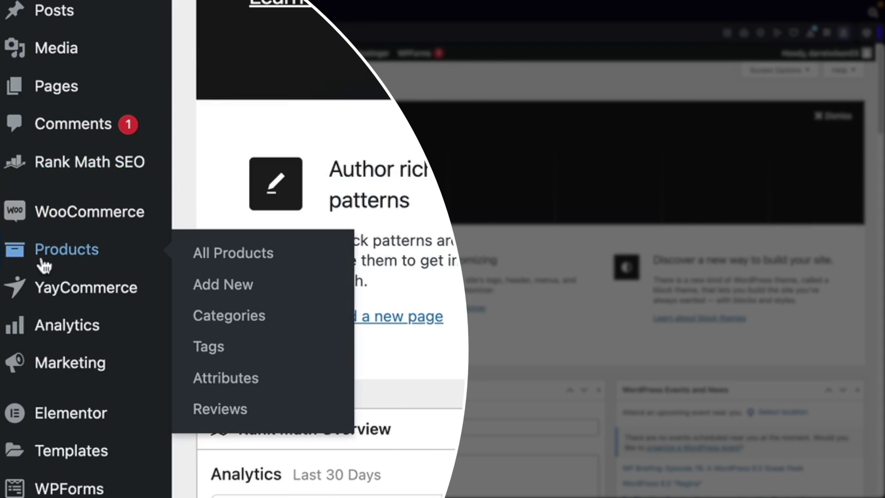
pyautogui.click(262, 254)
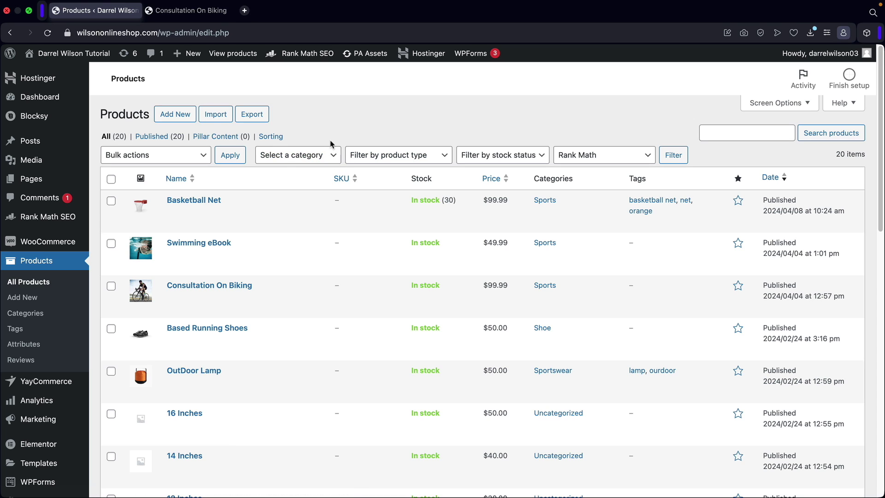
pyautogui.click(170, 116)
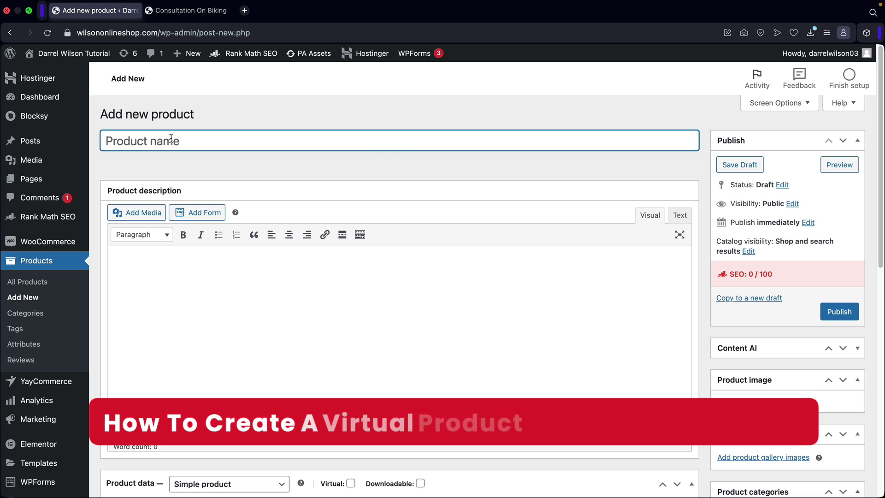
# Step: Name the new product "Consultation For Basketball"
pyautogui.write('COn')
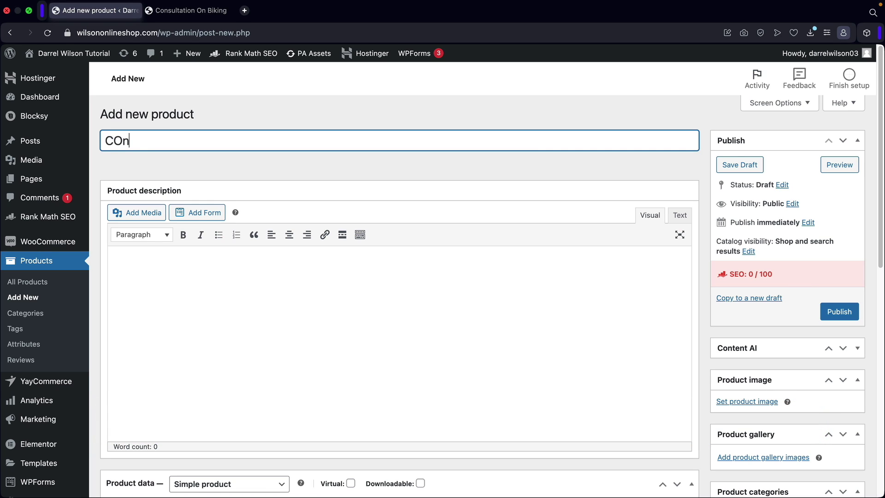
pyautogui.press('BackSpace')
pyautogui.press('BackSpace')
pyautogui.write('onsultation For Basketball')
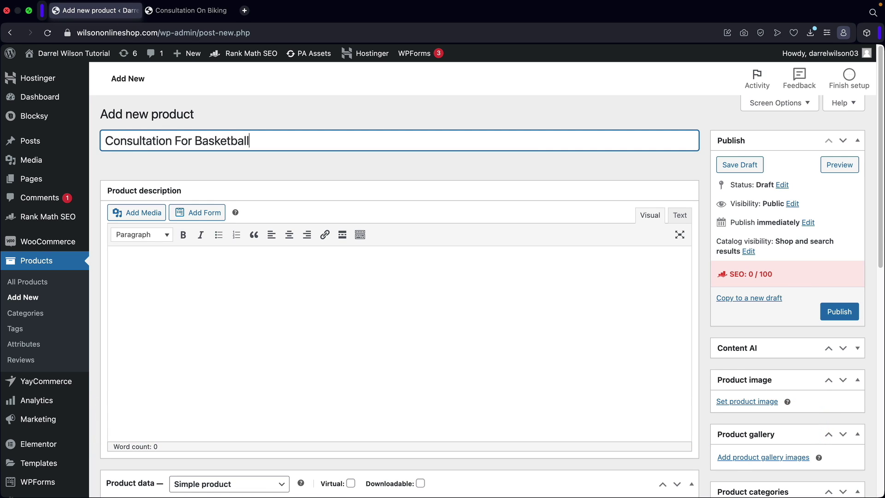
# Step: Check where the description and reviews sit on the Consultation On Biking product page
pyautogui.scroll(-2, 272, 206)
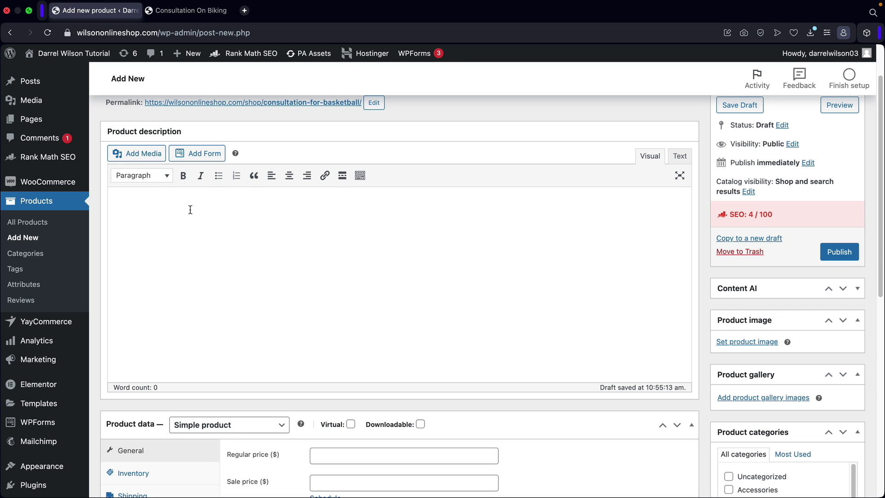
pyautogui.click(181, 15)
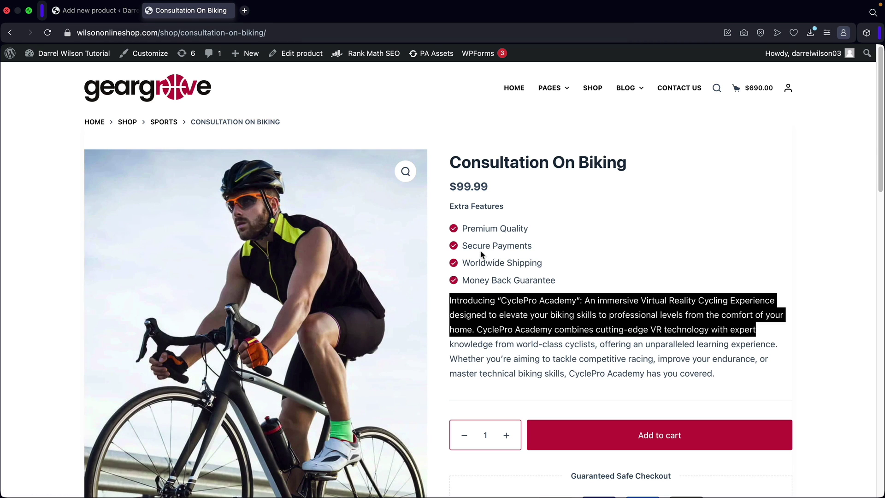
pyautogui.scroll(-5, 484, 256)
pyautogui.scroll(-5, 218, 266)
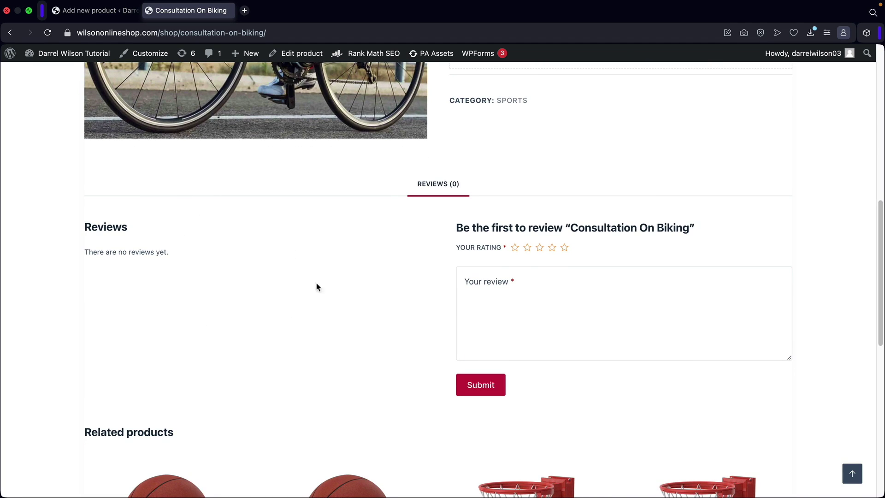
pyautogui.scroll(10, 429, 316)
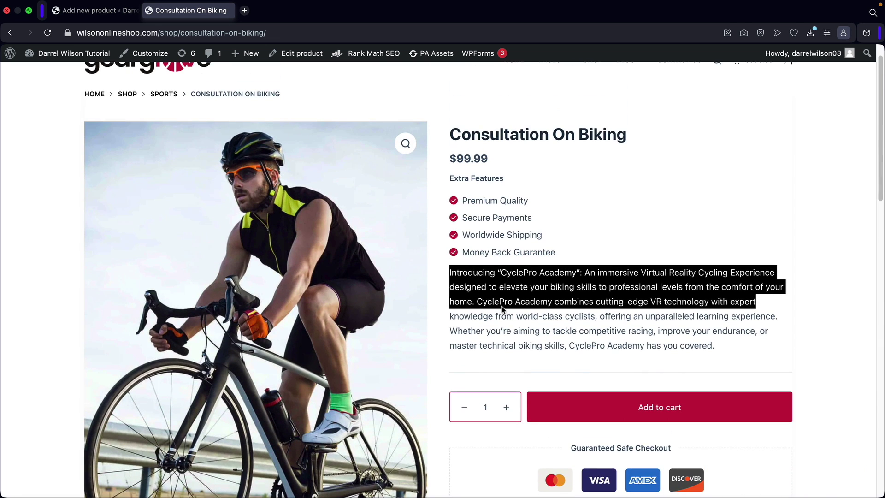
# Step: Return to the new product and mark it as virtual in its product data, keeping it a simple product
pyautogui.click(101, 15)
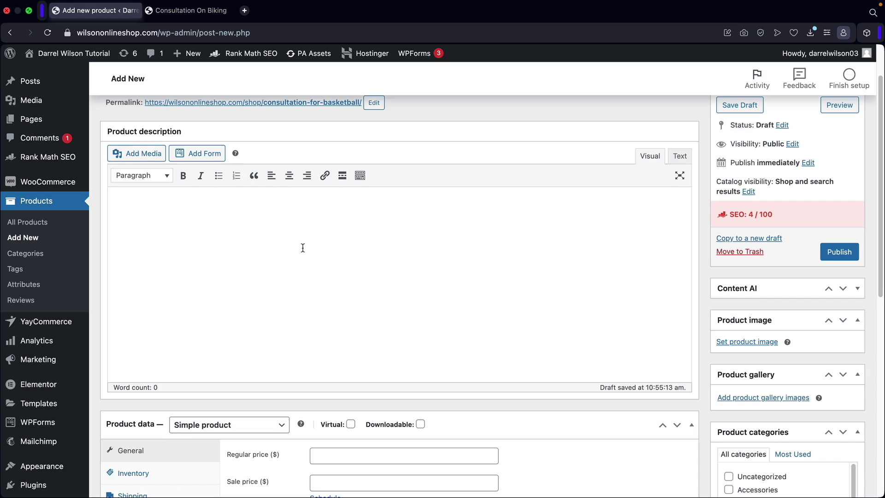
pyautogui.scroll(-3, 303, 248)
pyautogui.scroll(-3, 303, 248)
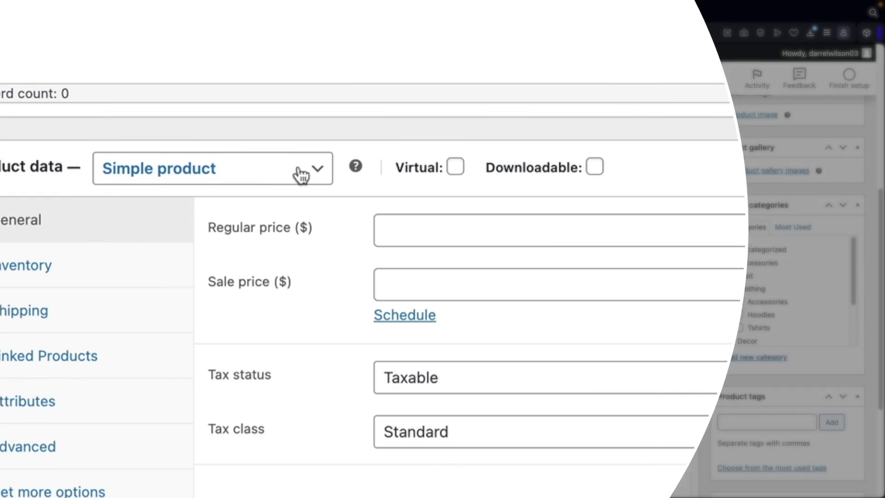
pyautogui.click(455, 168)
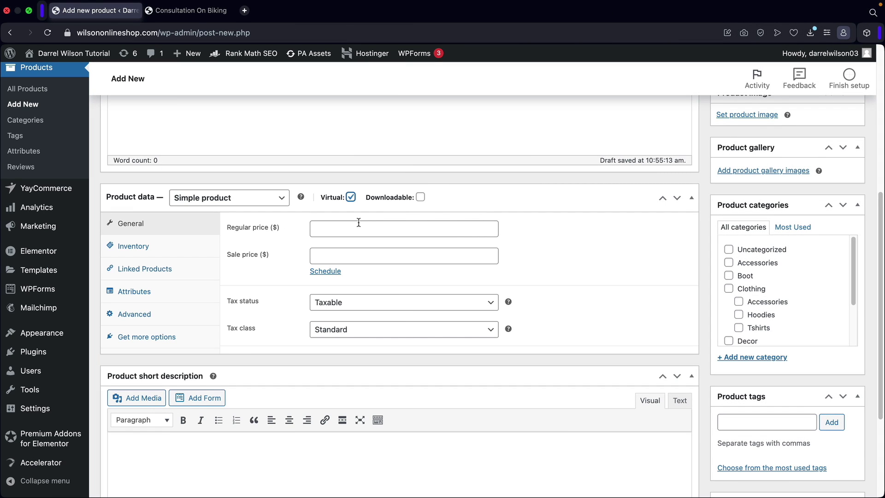
# Step: Set the product's tax status to None and its regular price to 100 dollars
pyautogui.click(362, 302)
pyautogui.click(361, 327)
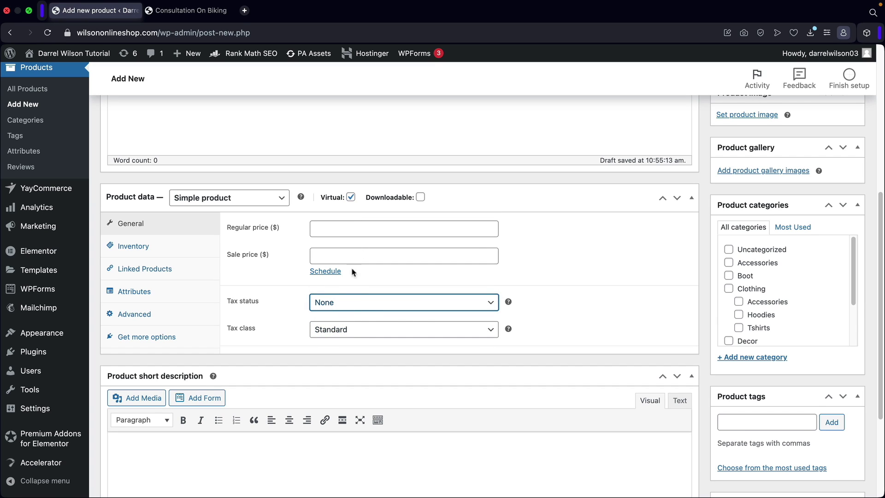
pyautogui.click(400, 225)
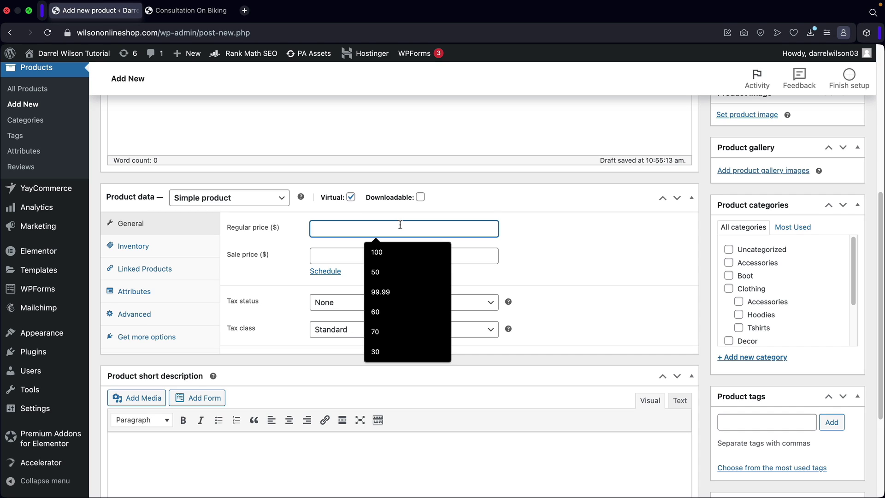
pyautogui.write('100')
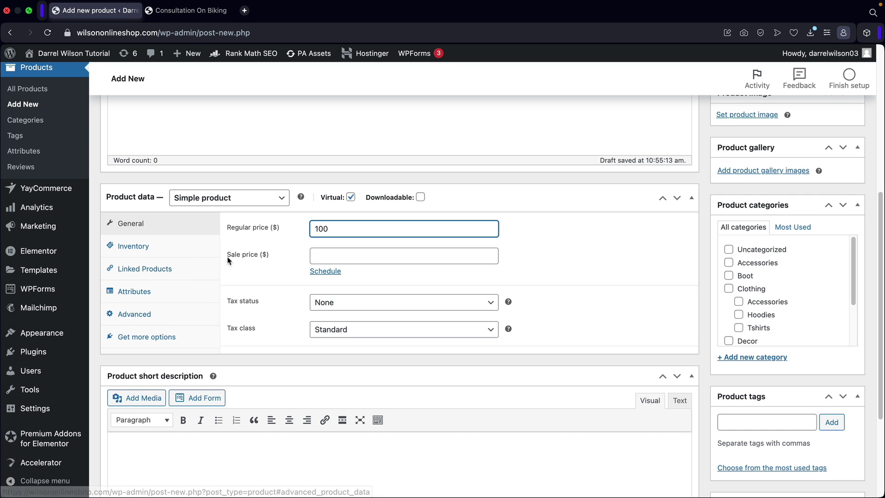
# Step: Copy the Consultation On Biking description into the new product's short description and start a new paragraph at "CyclePro Academy combines"
pyautogui.scroll(-3, 240, 300)
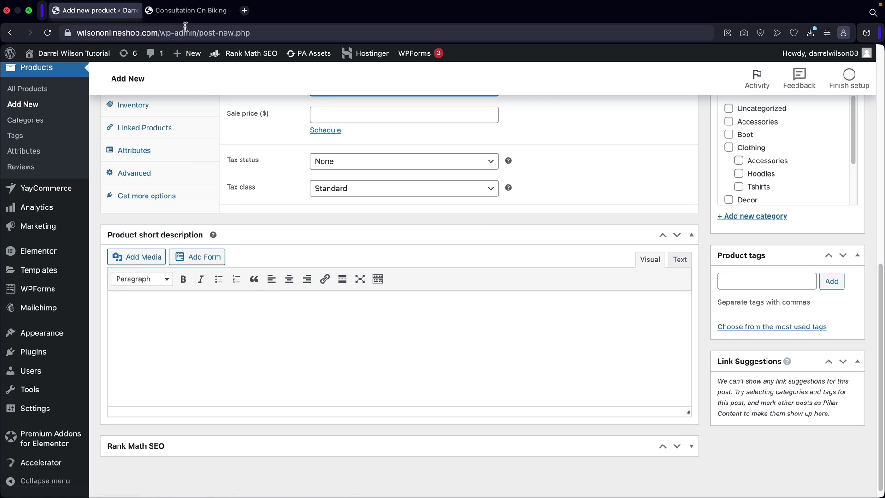
pyautogui.click(189, 11)
pyautogui.moveTo(724, 350); pyautogui.dragTo(449, 271)
pyautogui.rightClick(475, 287)
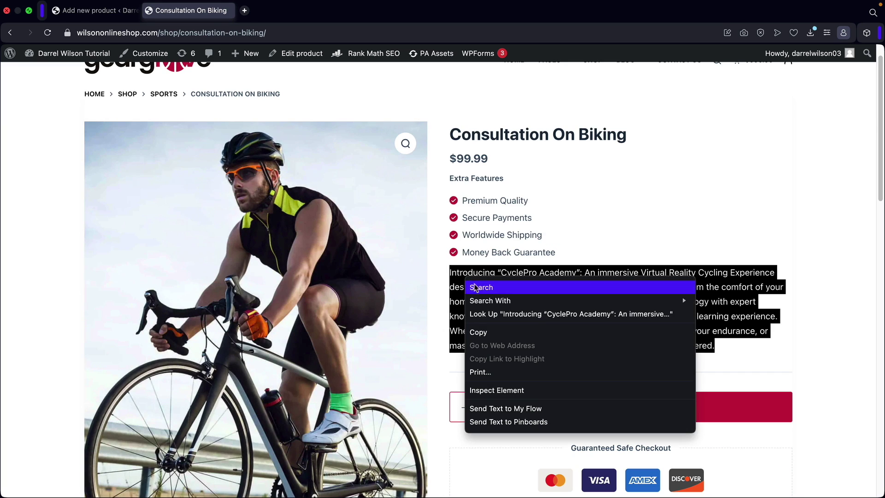
pyautogui.click(489, 333)
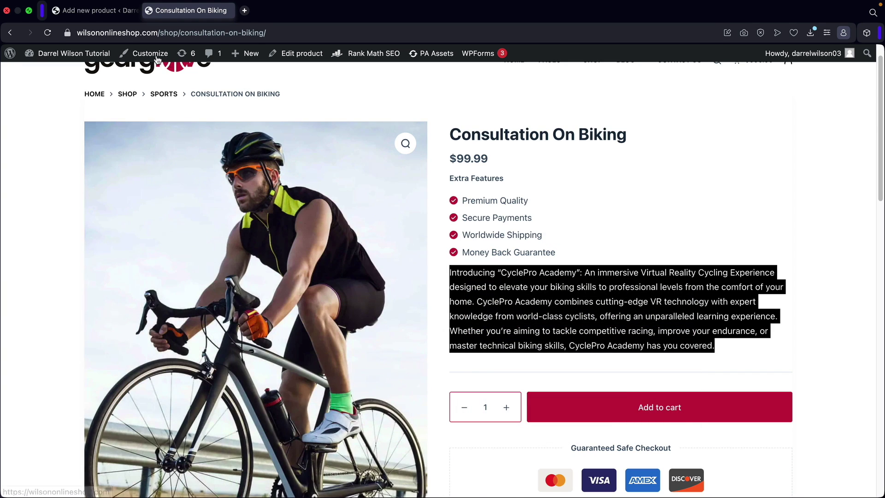
pyautogui.click(90, 12)
pyautogui.rightClick(130, 313)
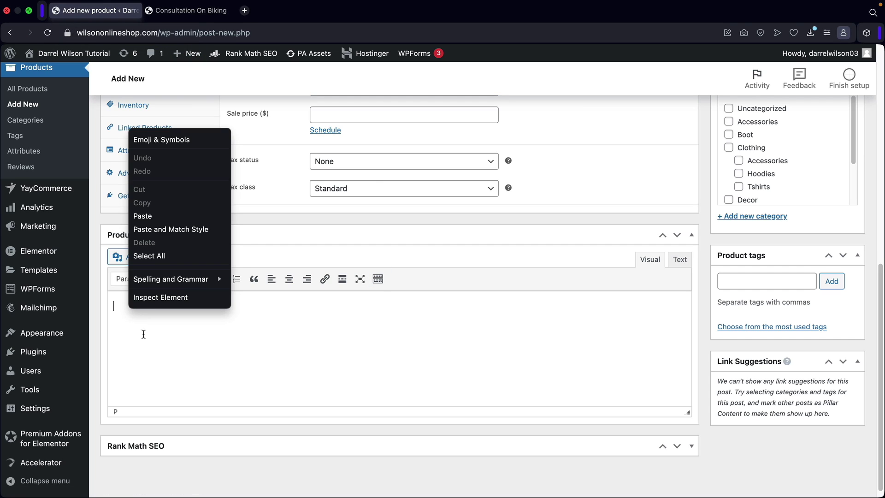
pyautogui.click(161, 216)
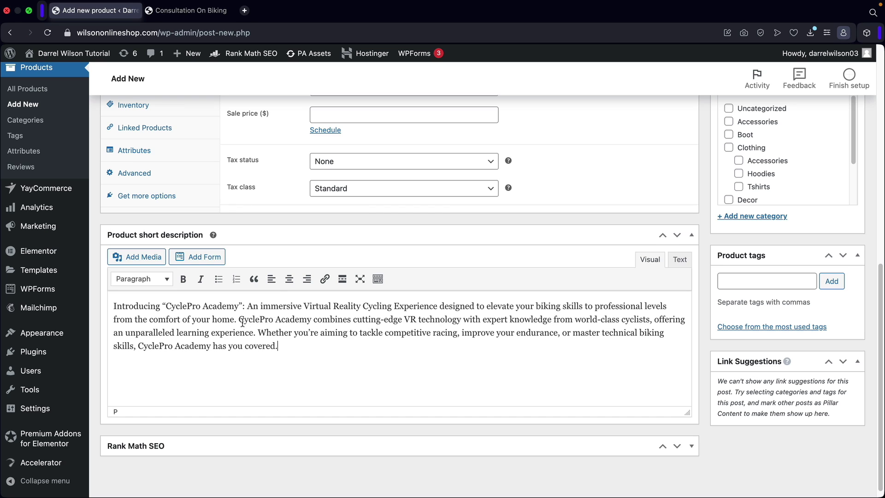
pyautogui.press('Return')
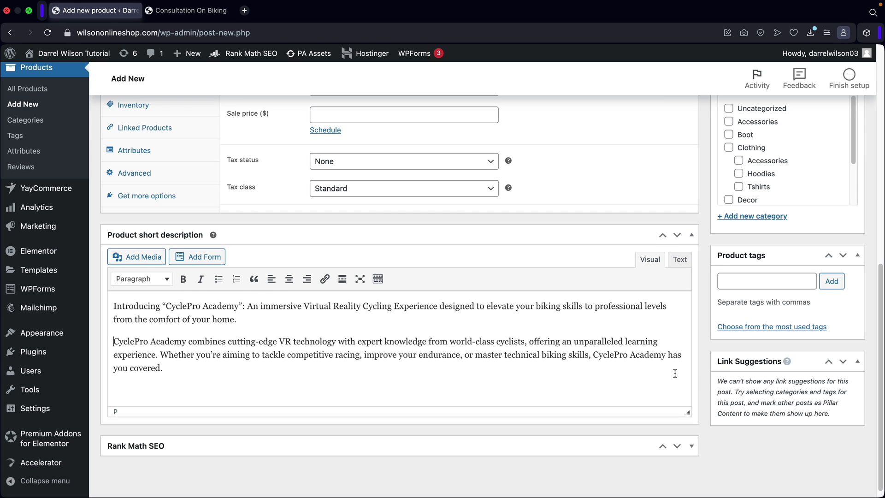
# Step: Set the product image to the media library photo of a player in a white shirt jumping towards the hoop
pyautogui.scroll(15, 717, 381)
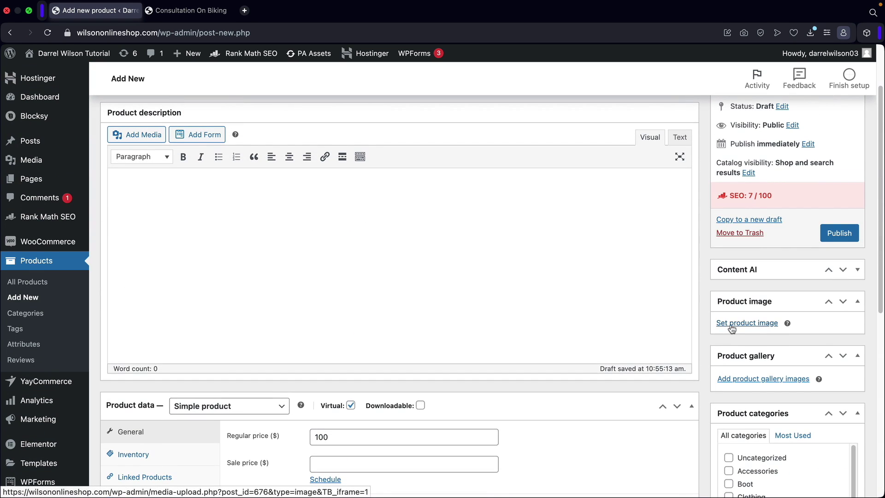
pyautogui.click(732, 326)
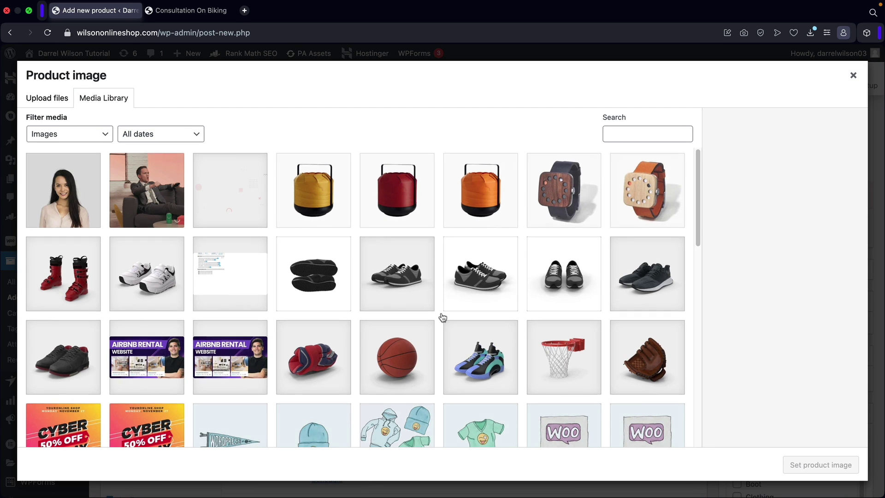
pyautogui.scroll(-10, 442, 317)
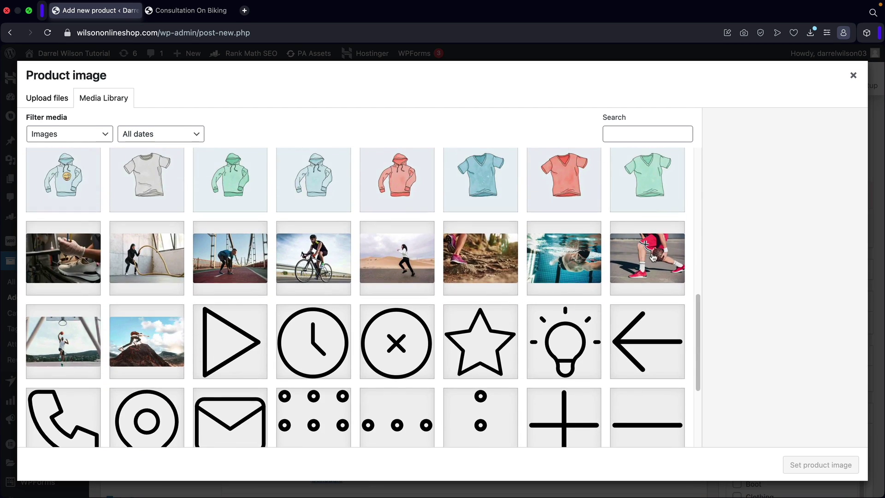
pyautogui.click(654, 257)
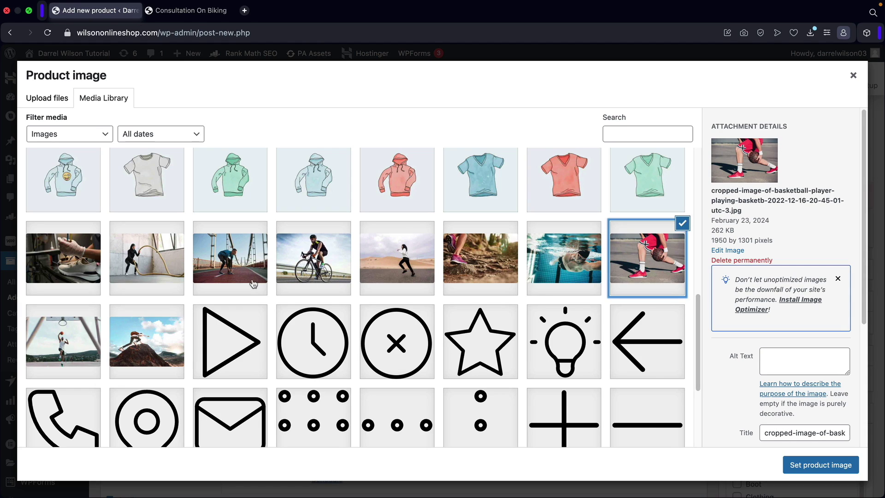
pyautogui.click(85, 341)
pyautogui.click(802, 465)
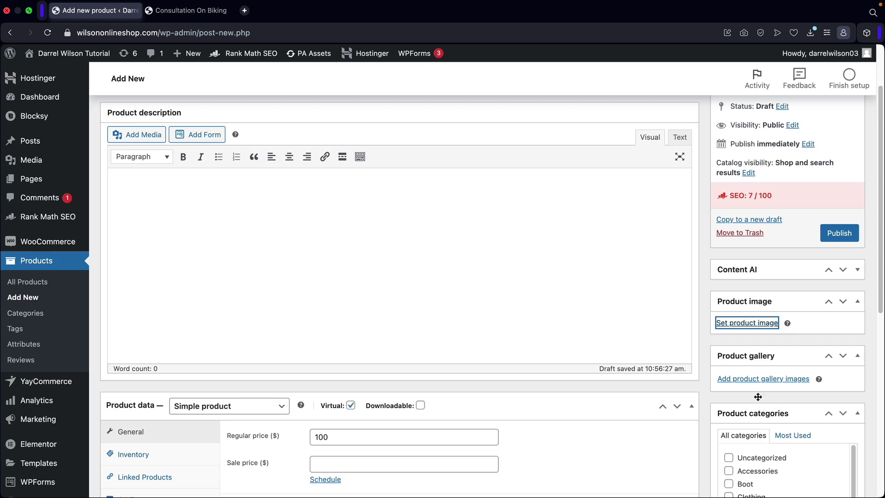
# Step: Assign the product to the Sports category and publish it
pyautogui.scroll(-3, 723, 353)
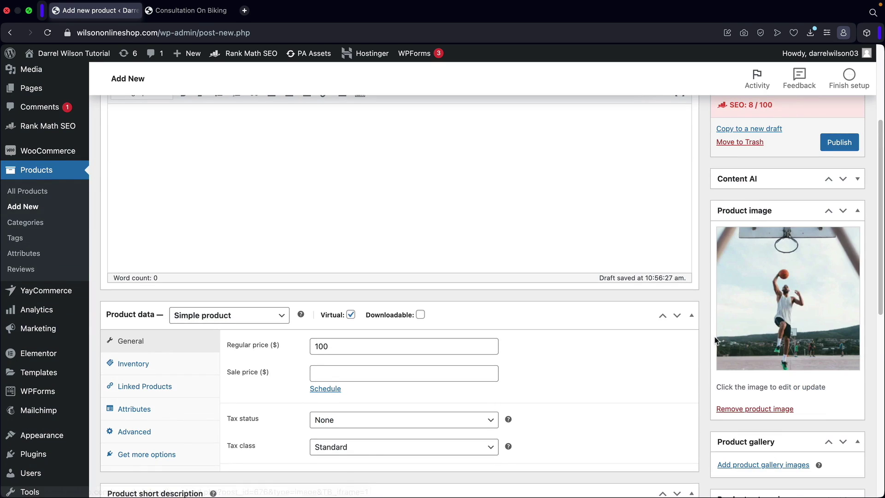
pyautogui.scroll(-5, 722, 353)
pyautogui.scroll(-3, 741, 291)
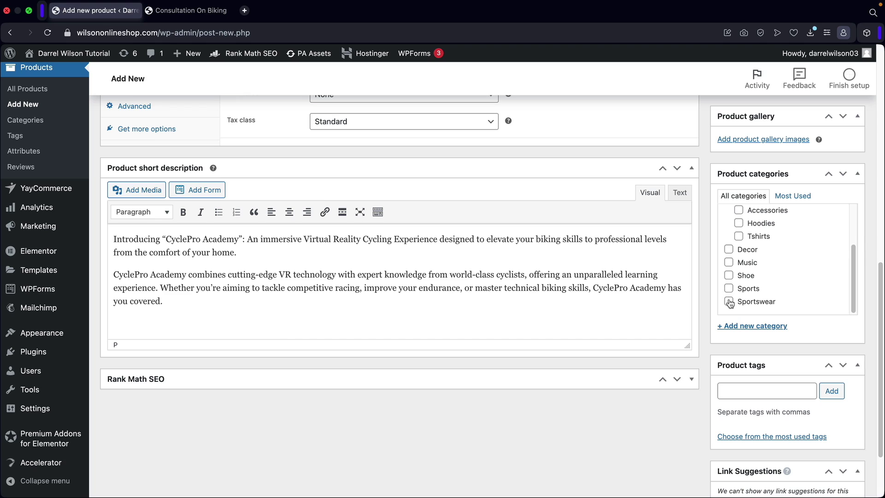
pyautogui.click(729, 288)
pyautogui.scroll(15, 700, 292)
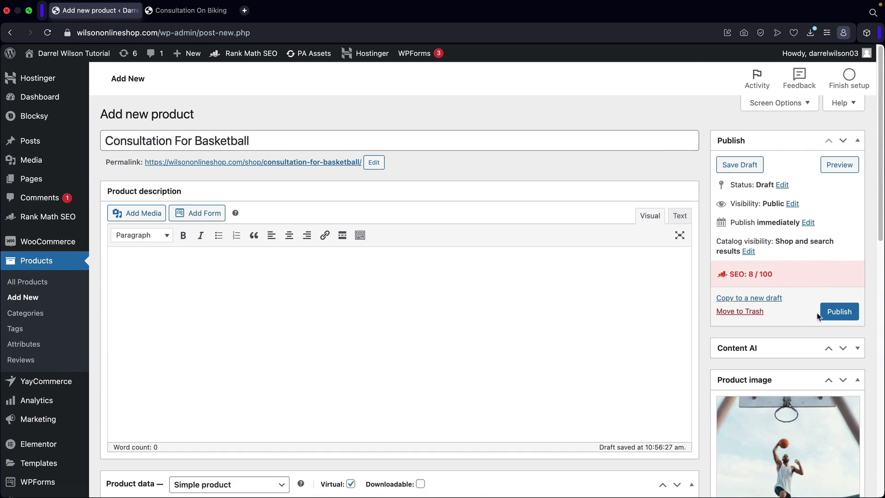
pyautogui.click(833, 313)
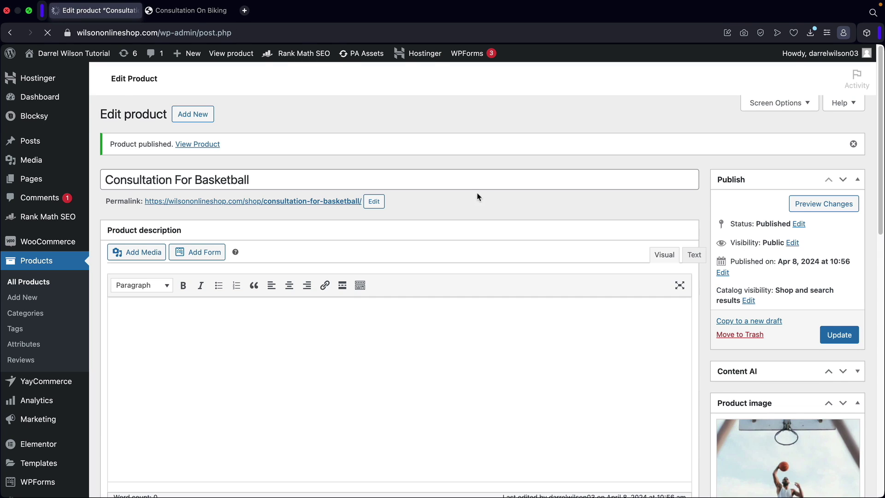
# Step: View the published Consultation For Basketball page and add one unit to the cart
pyautogui.click(235, 57)
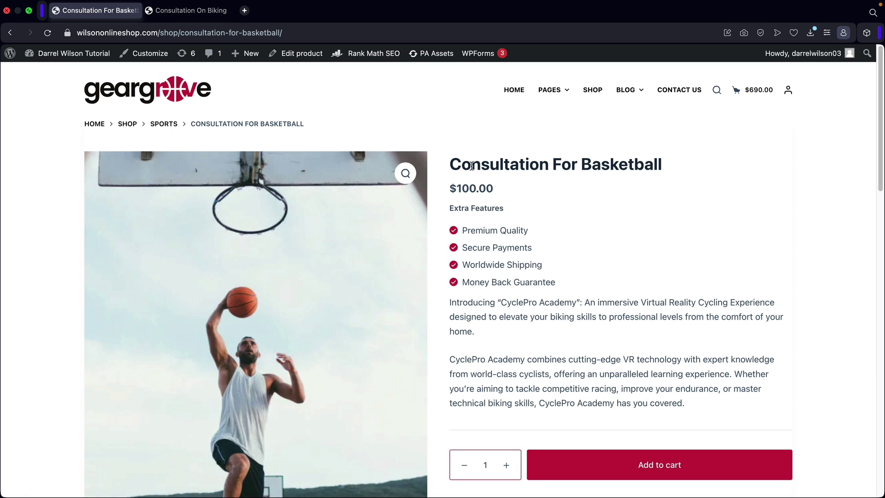
pyautogui.moveTo(472, 166); pyautogui.dragTo(647, 182)
pyautogui.click(540, 296)
pyautogui.scroll(-3, 540, 296)
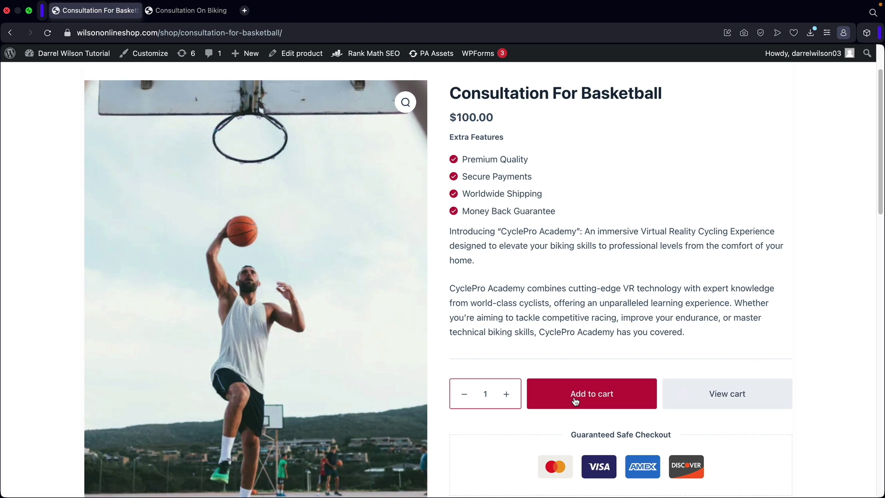
pyautogui.scroll(3, 566, 312)
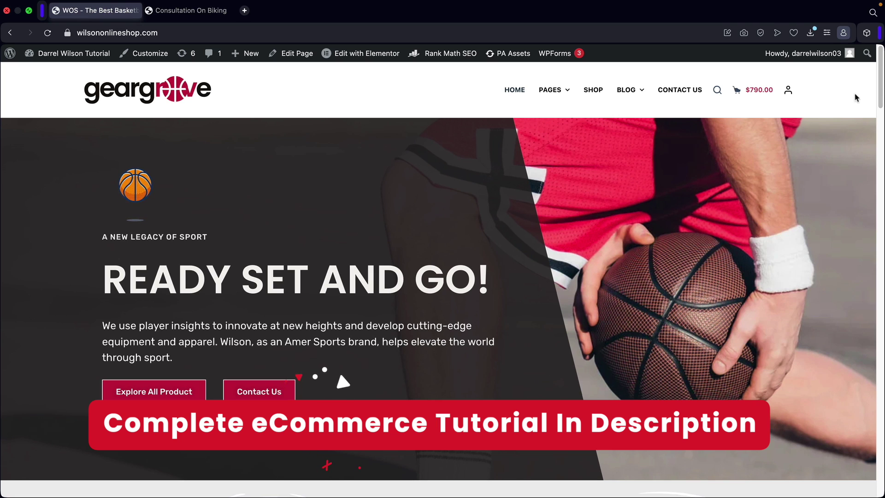
pyautogui.moveTo(881, 89)
pyautogui.mouseDown()
pyautogui.moveTo(852, 173)
pyautogui.moveTo(878, 175)
pyautogui.moveTo(880, 345)
pyautogui.moveTo(880, 74)
pyautogui.mouseUp()
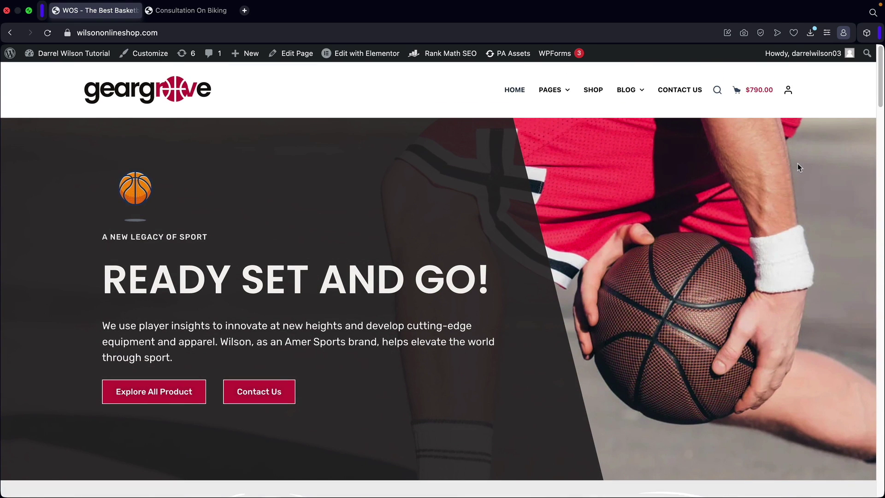